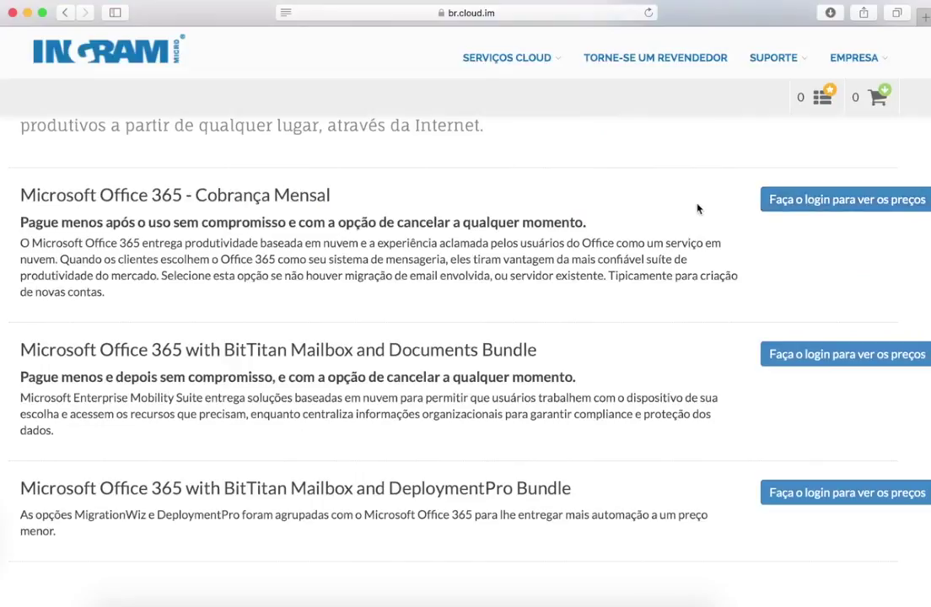
Log in from the Microsoft Office 365 offers page and open the control panel's billing section
left_click(823, 208)
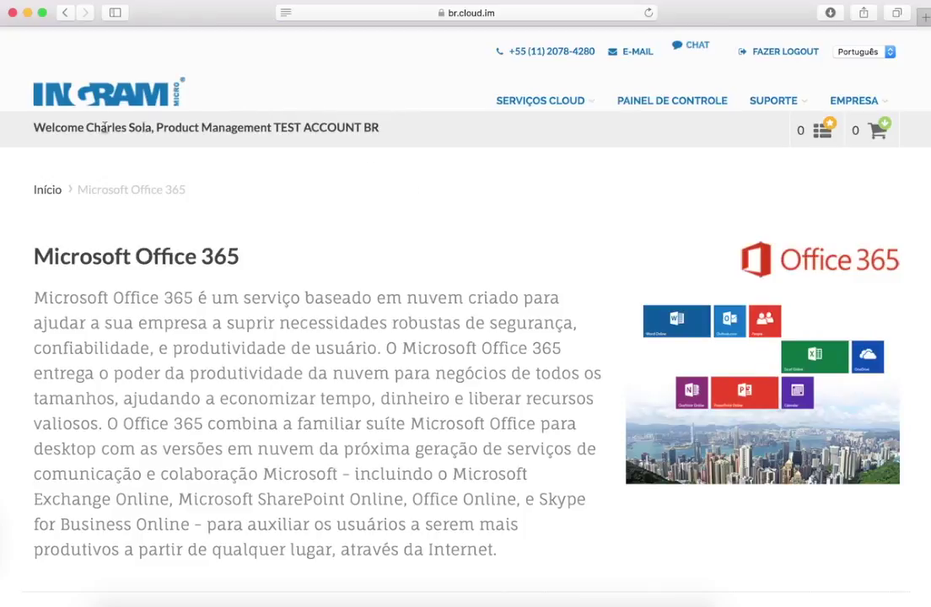
left_click_drag(157, 128, 382, 129)
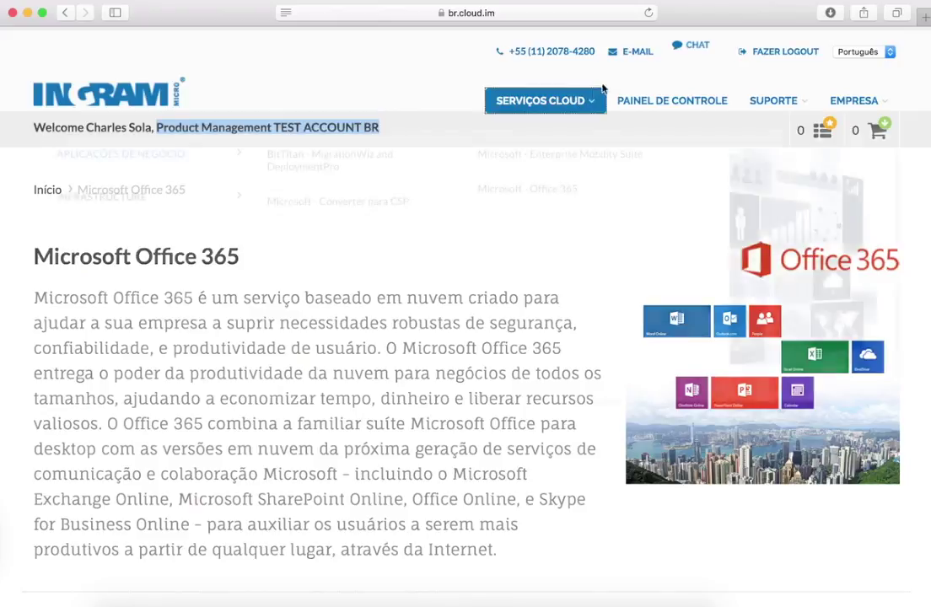
left_click(669, 101)
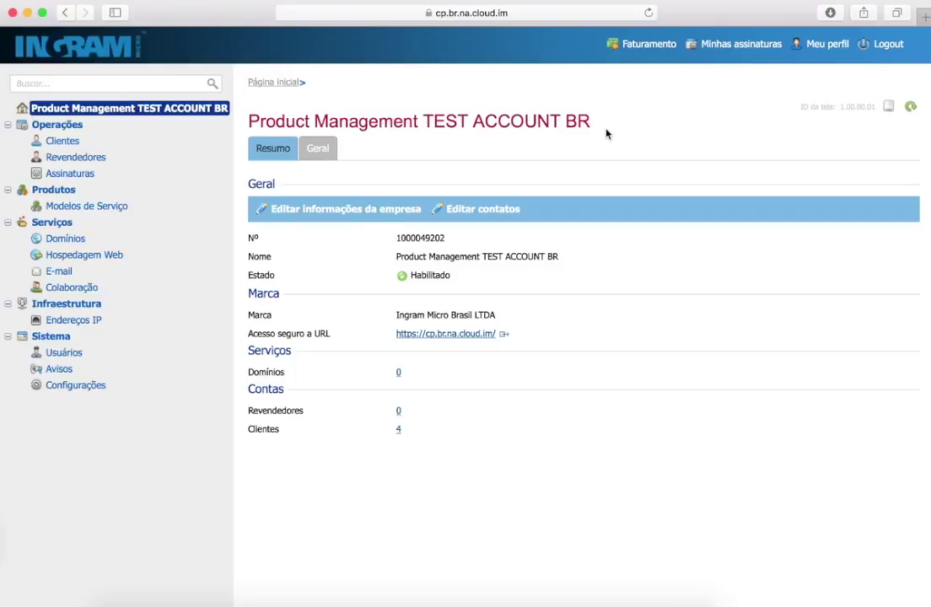
left_click(646, 48)
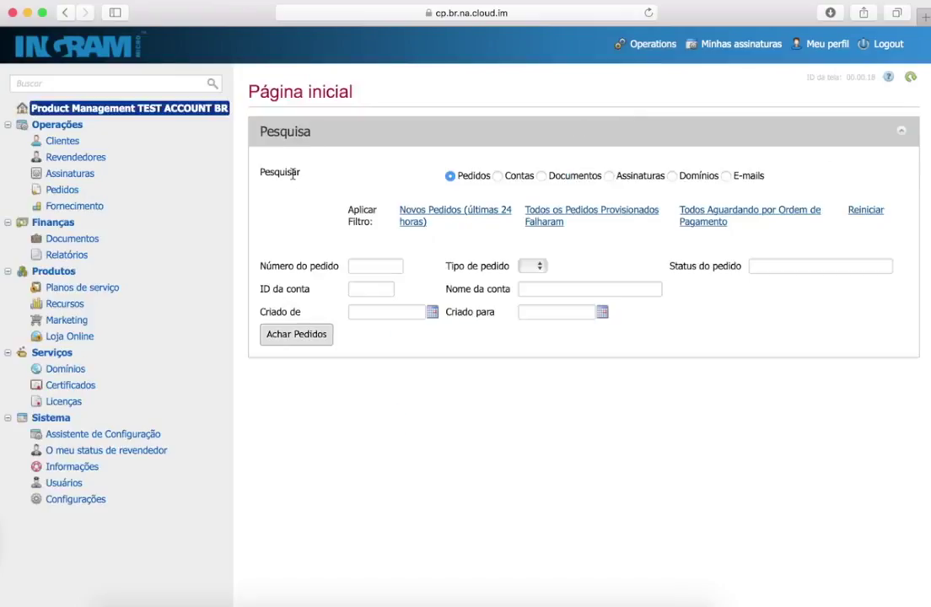
View the direct customers list and examine all customers' subscriptions with their plans, validity dates and service status
left_click(62, 142)
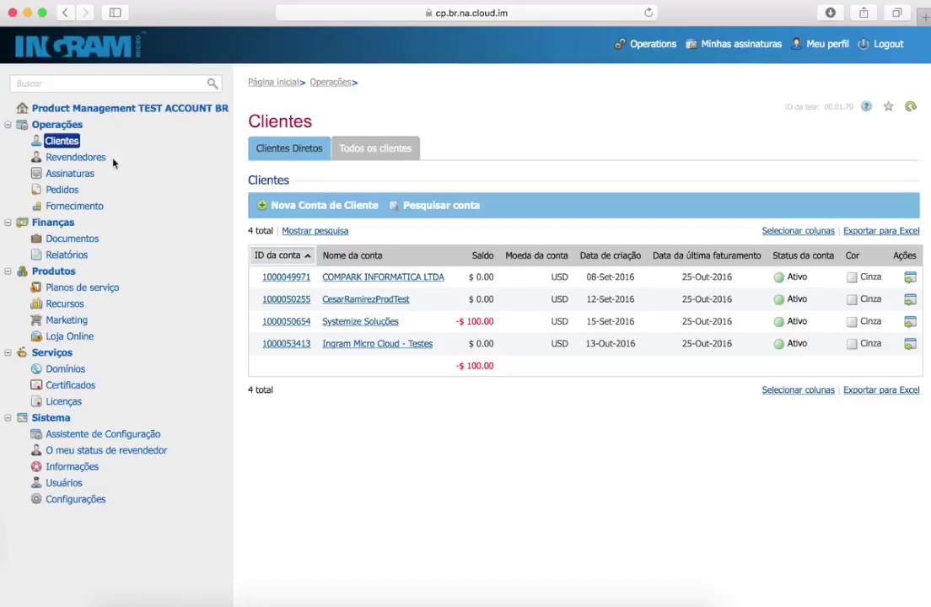
left_click(80, 175)
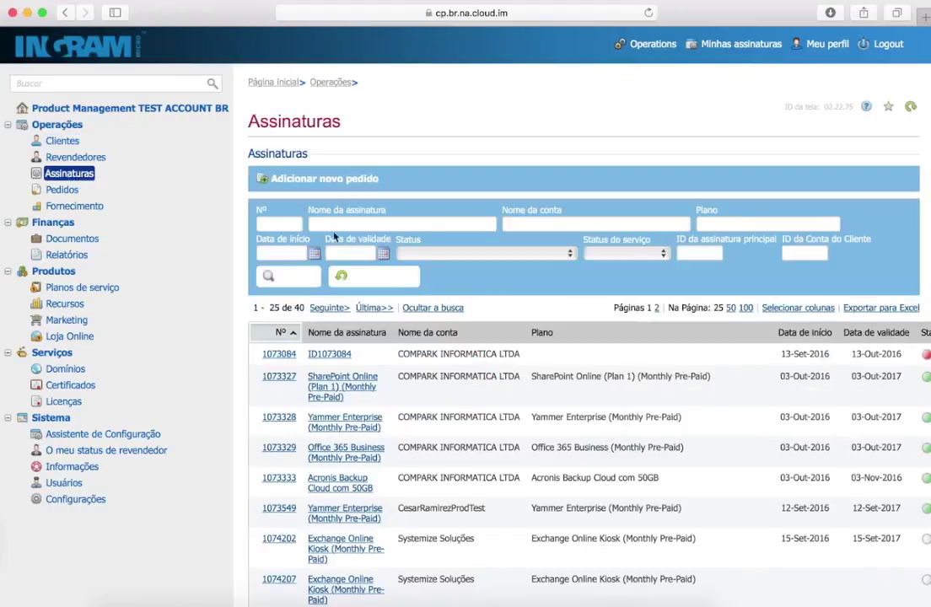
scroll(541, 340, "down", 5)
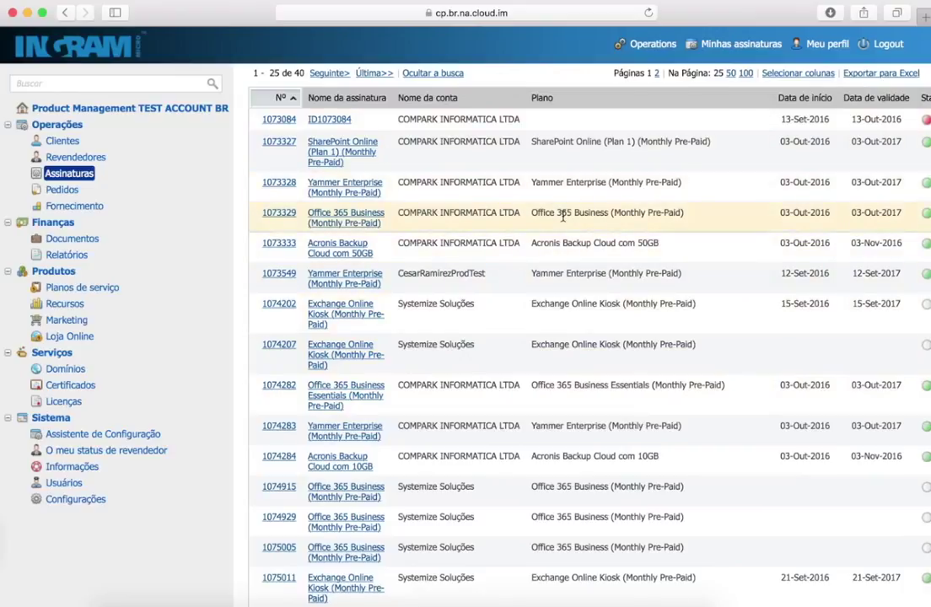
scroll(563, 216, "right", 5)
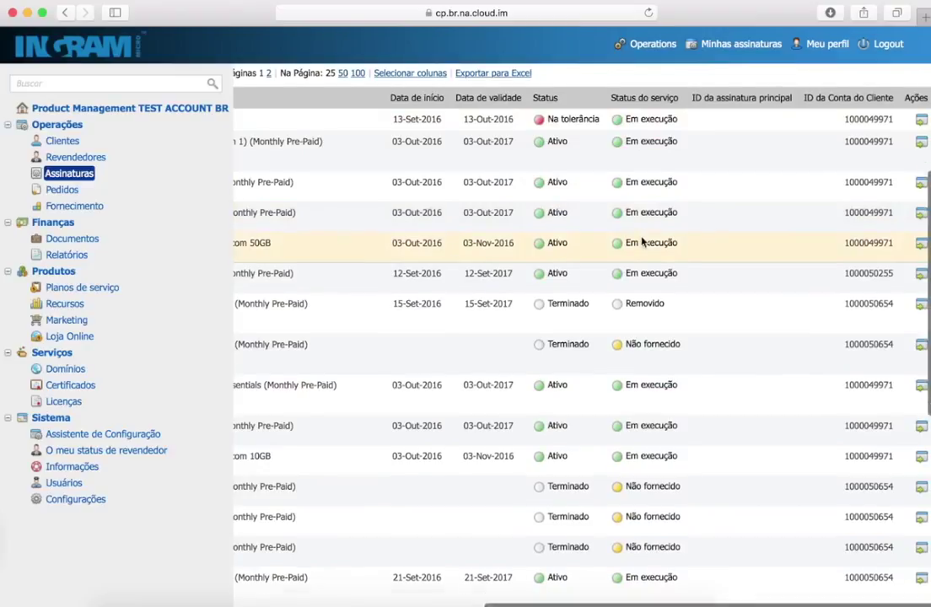
scroll(641, 242, "up", 3)
scroll(641, 242, "down", 5)
scroll(643, 243, "down", 4)
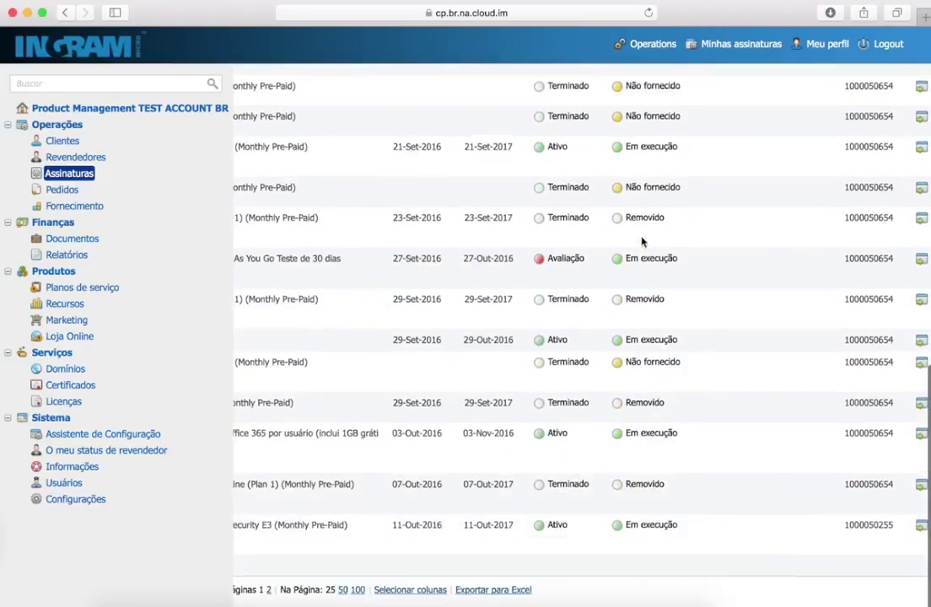
scroll(643, 243, "left", 5)
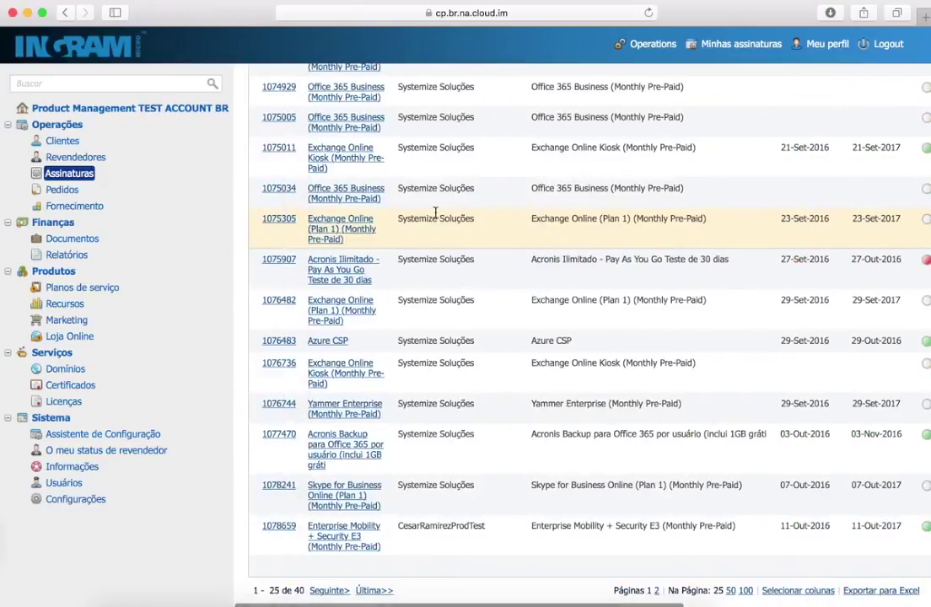
Review the completed orders of all customers through to the second page of the orders list
left_click(61, 191)
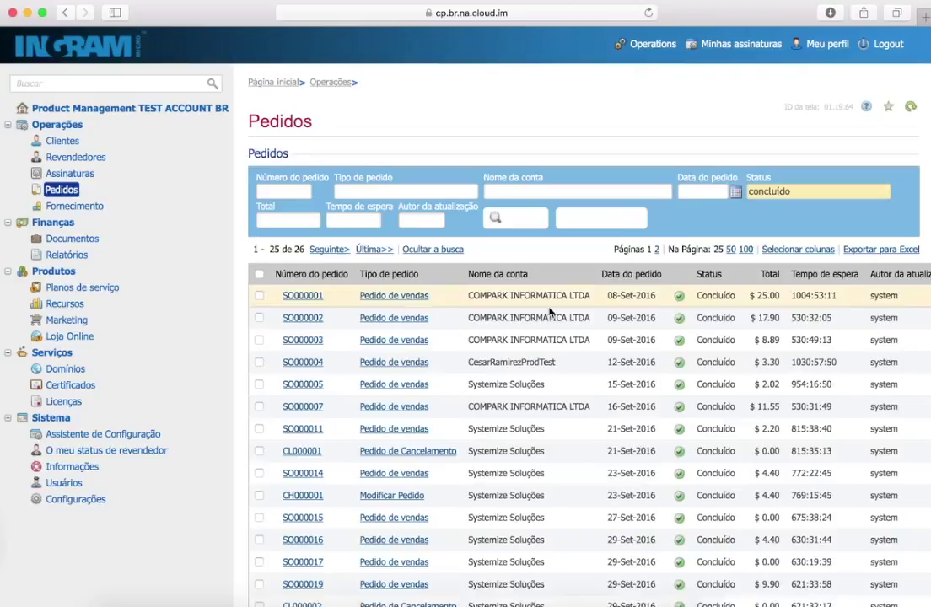
scroll(549, 312, "down", 5)
scroll(549, 313, "down", 1)
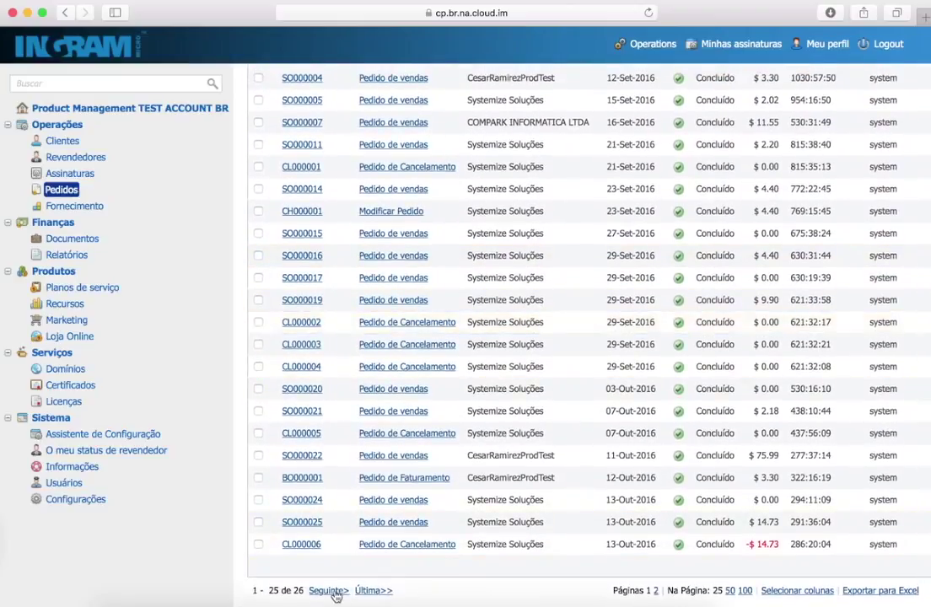
left_click(335, 593)
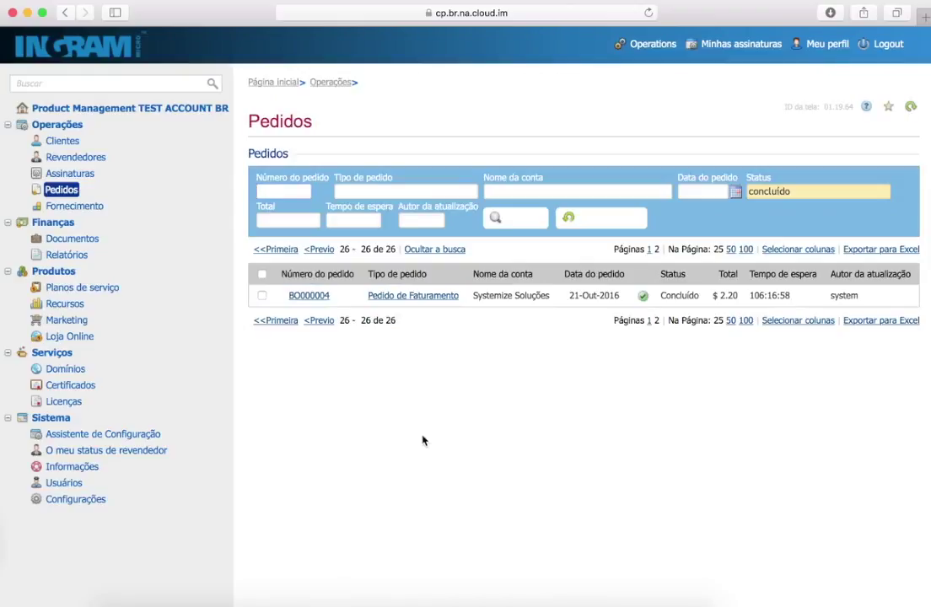
Remove the "concluído" status filter from the orders list and search again for orders of every status
double_click(770, 191)
key("BackSpace")
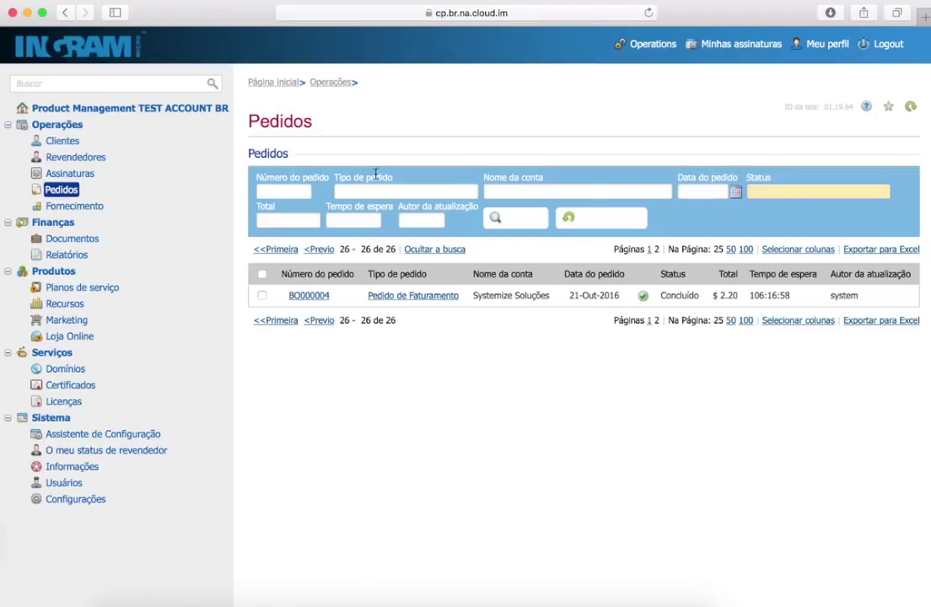
left_click(540, 216)
scroll(360, 378, "down", 2)
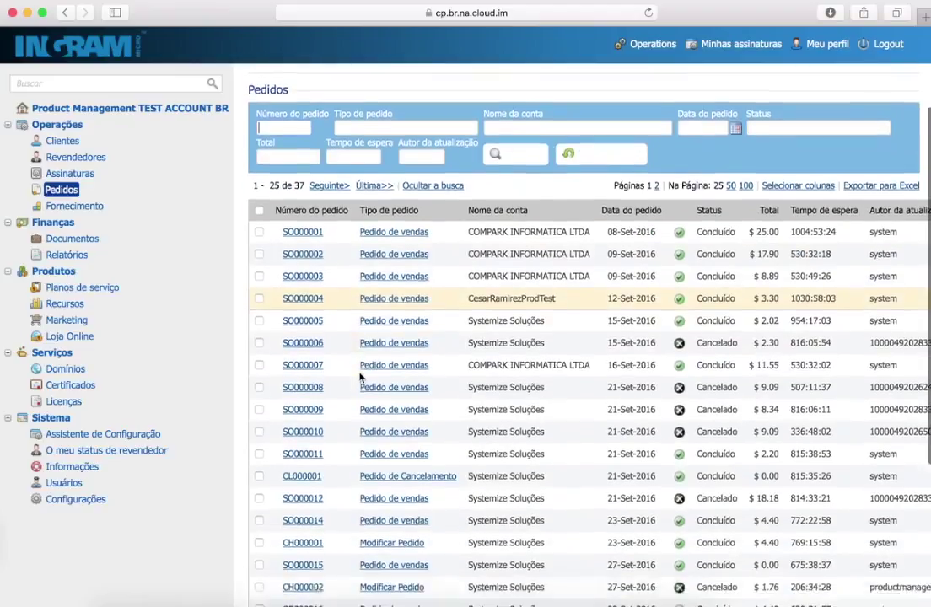
scroll(360, 378, "down", 2)
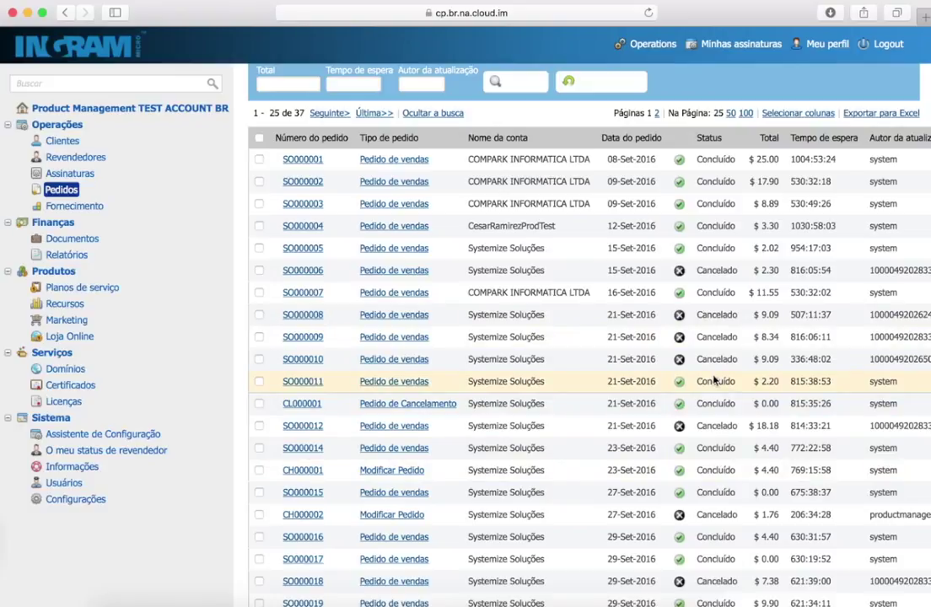
Open the Systemize Soluções customer account and review its general, financial, address and contact information
left_click(69, 142)
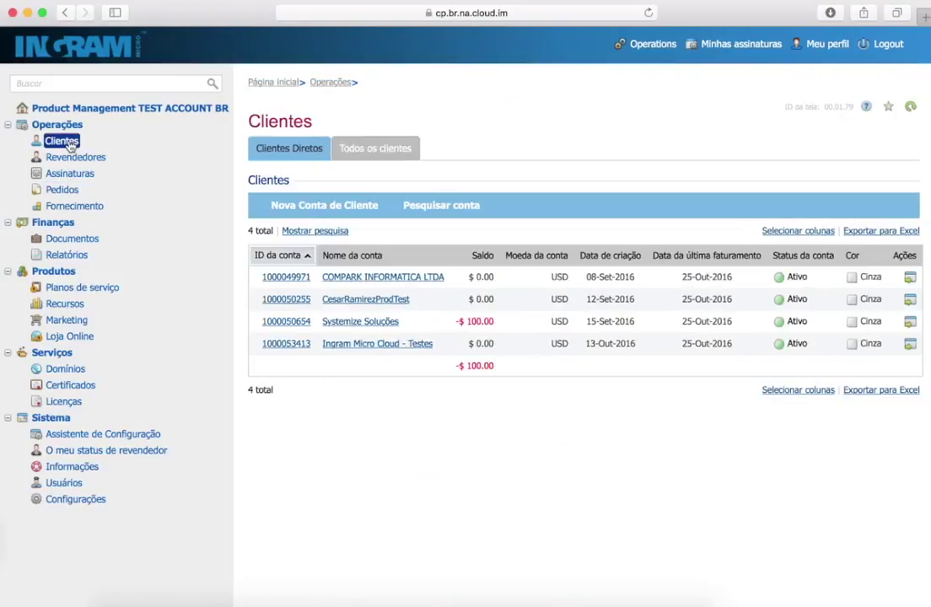
left_click(286, 323)
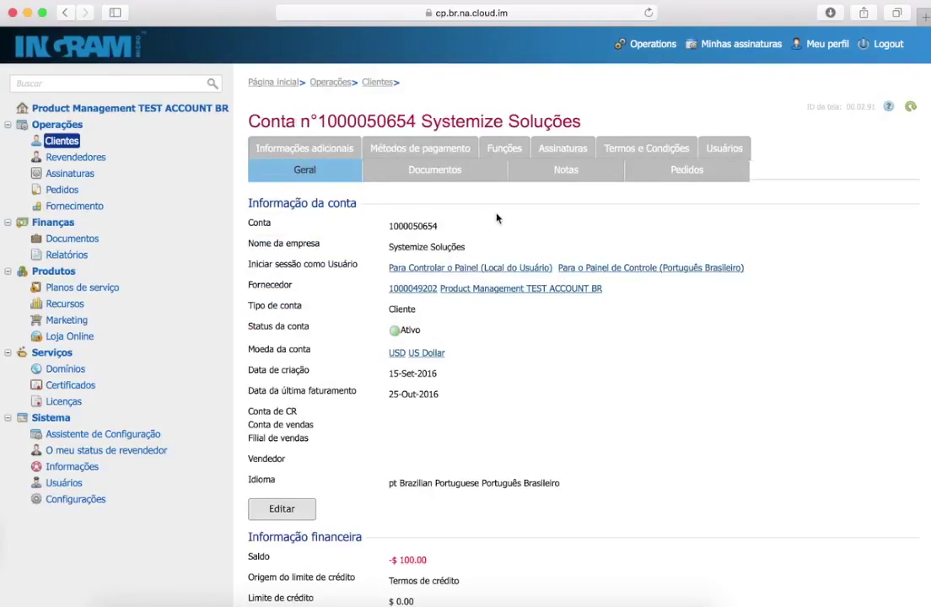
scroll(497, 218, "down", 3)
scroll(497, 219, "down", 2)
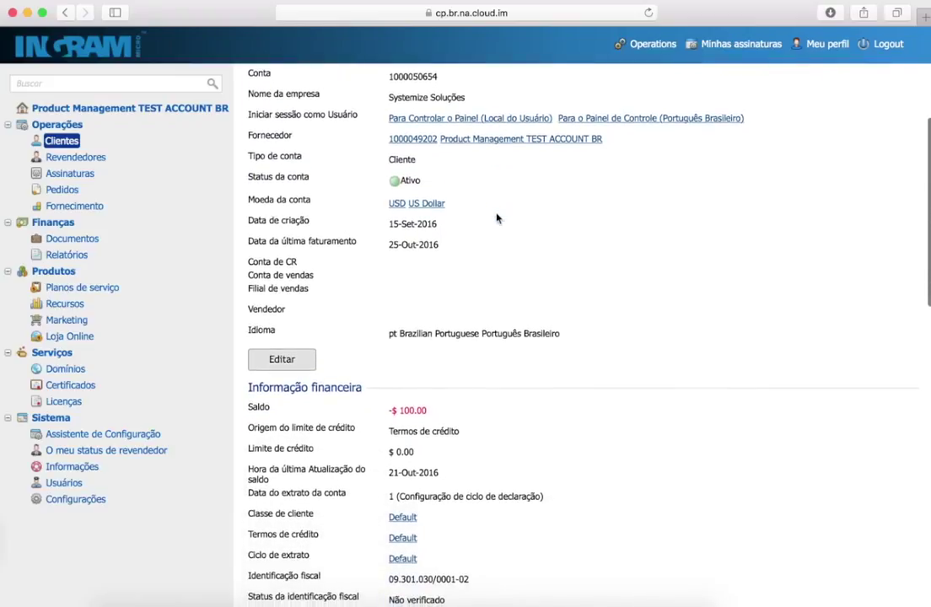
scroll(497, 218, "down", 2)
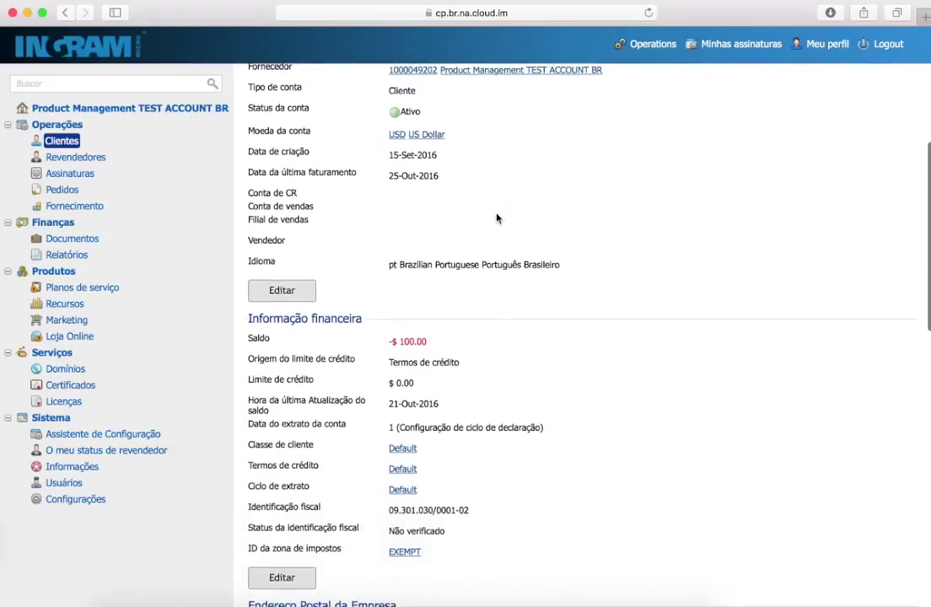
scroll(497, 218, "down", 2)
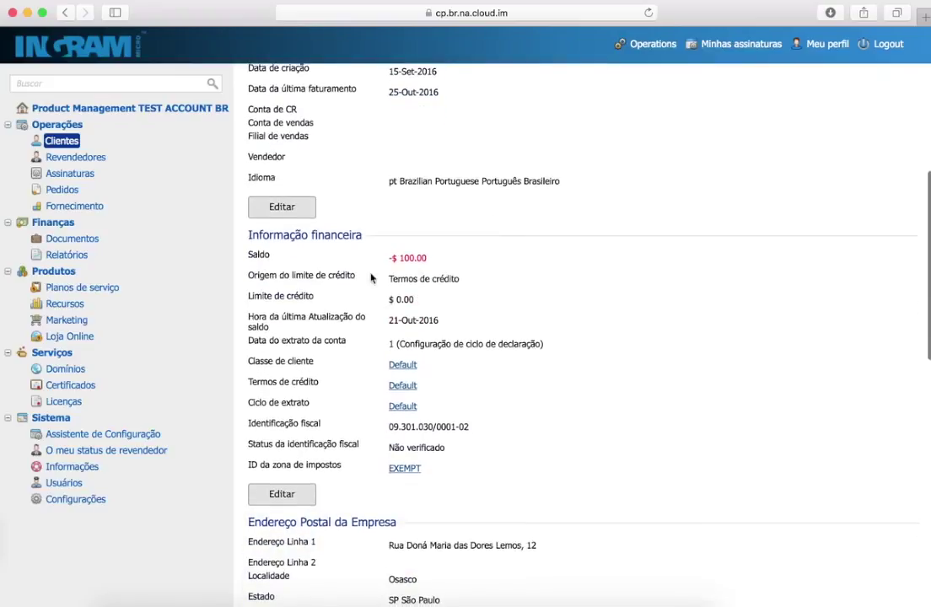
scroll(507, 308, "down", 10)
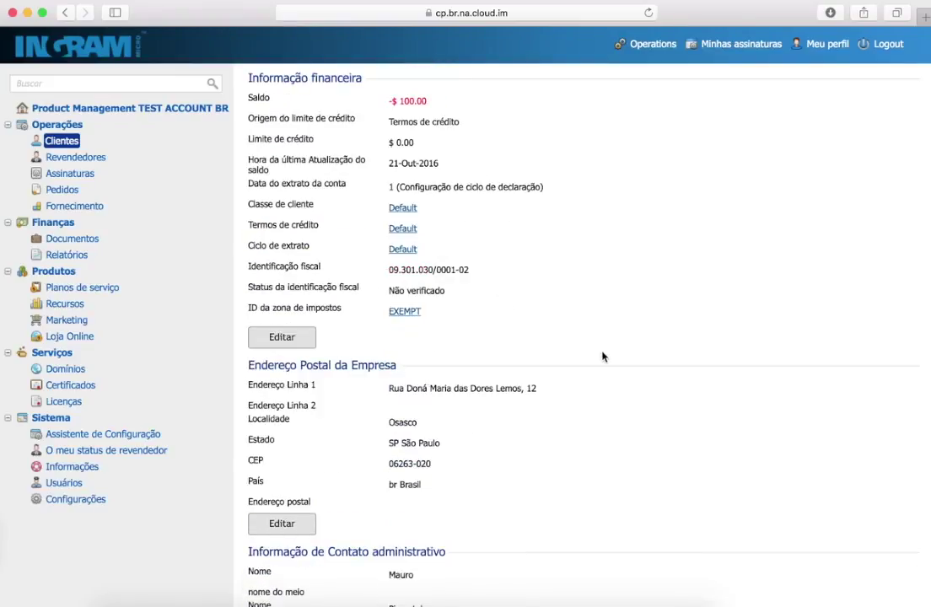
scroll(603, 357, "up", 10)
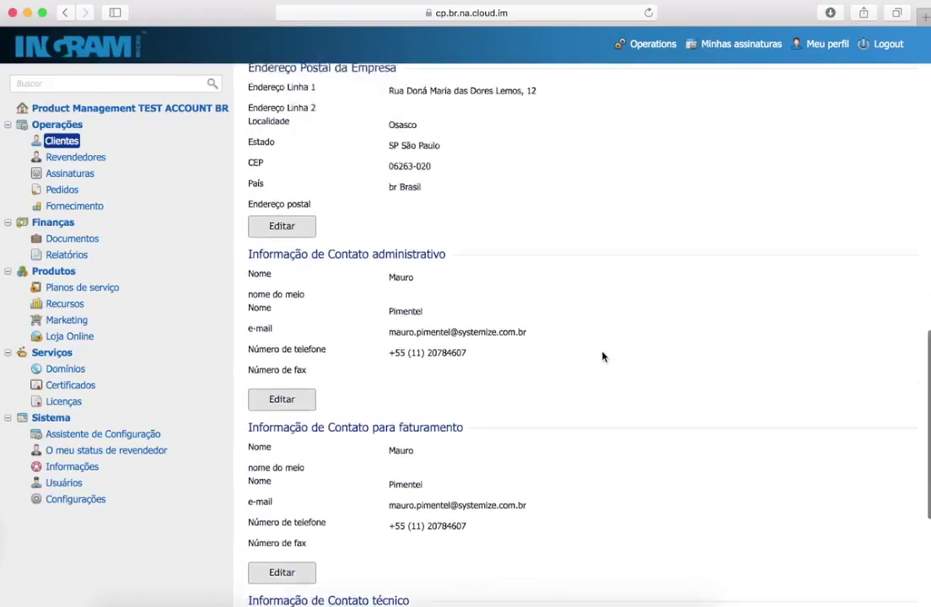
scroll(602, 357, "up", 4)
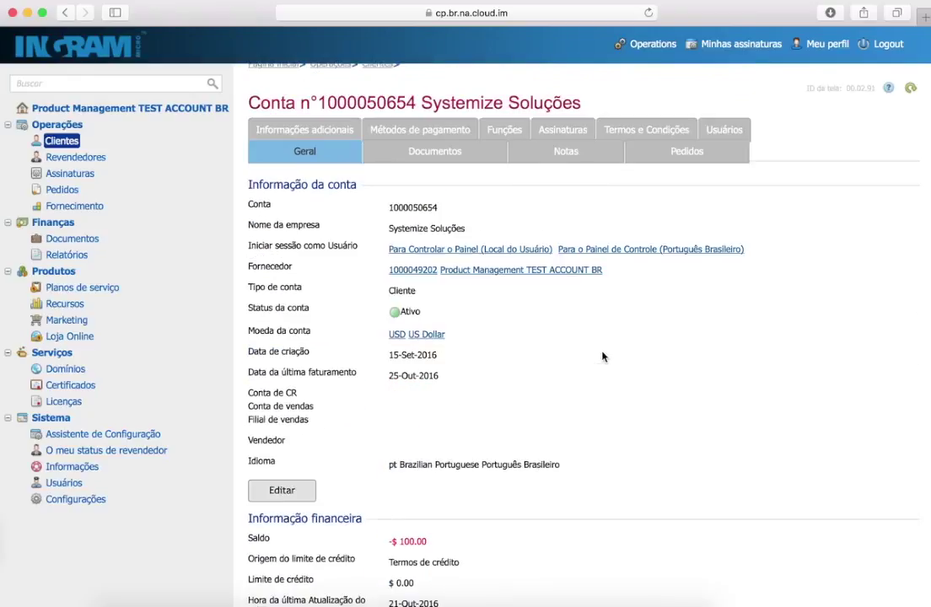
Review the order history of the Systemize Soluções account
left_click(685, 156)
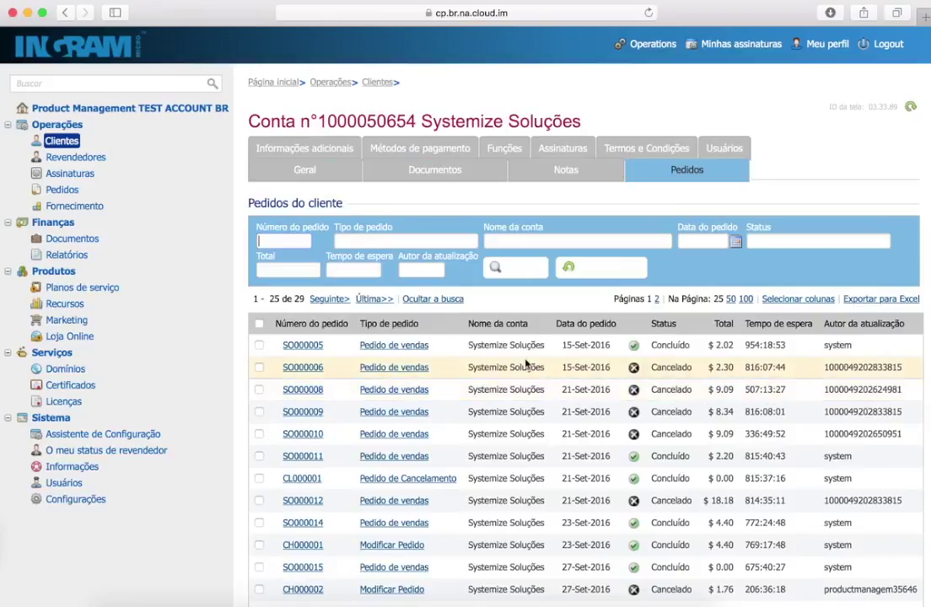
scroll(525, 362, "down", 5)
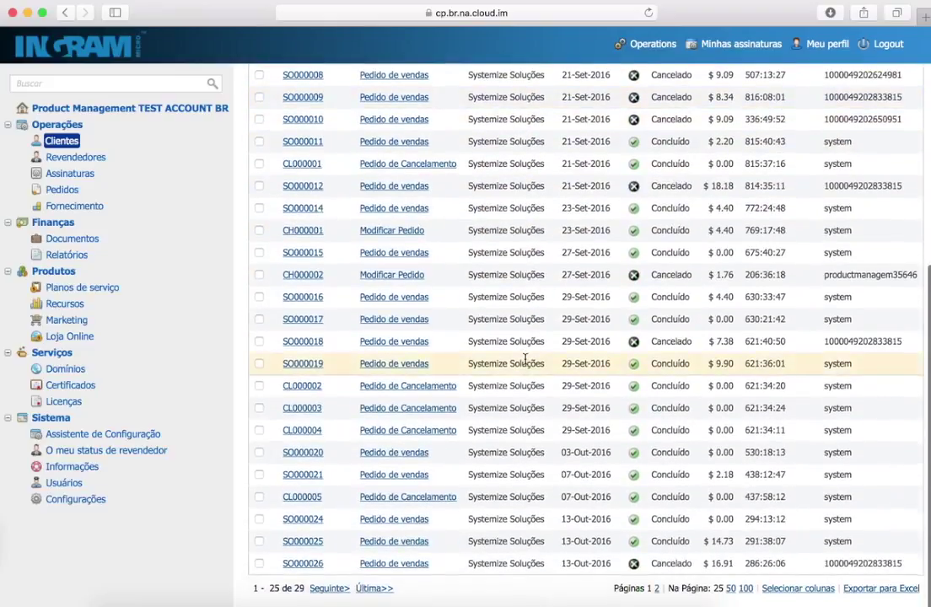
scroll(526, 359, "up", 5)
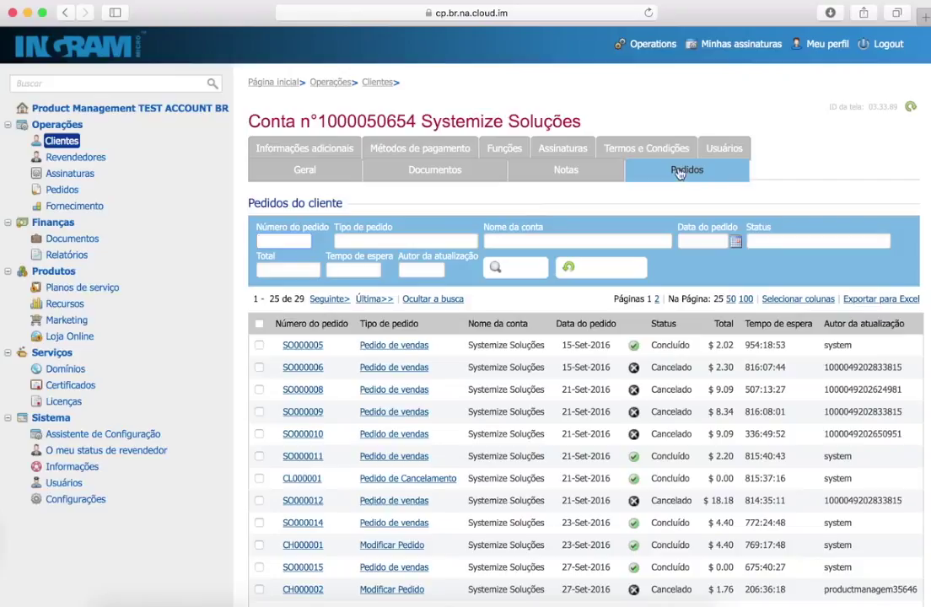
Examine the Systemize Soluções account's active subscriptions and view the available financial reports
left_click(564, 150)
scroll(567, 446, "right", 2)
scroll(567, 446, "right", 2)
scroll(567, 446, "left", 4)
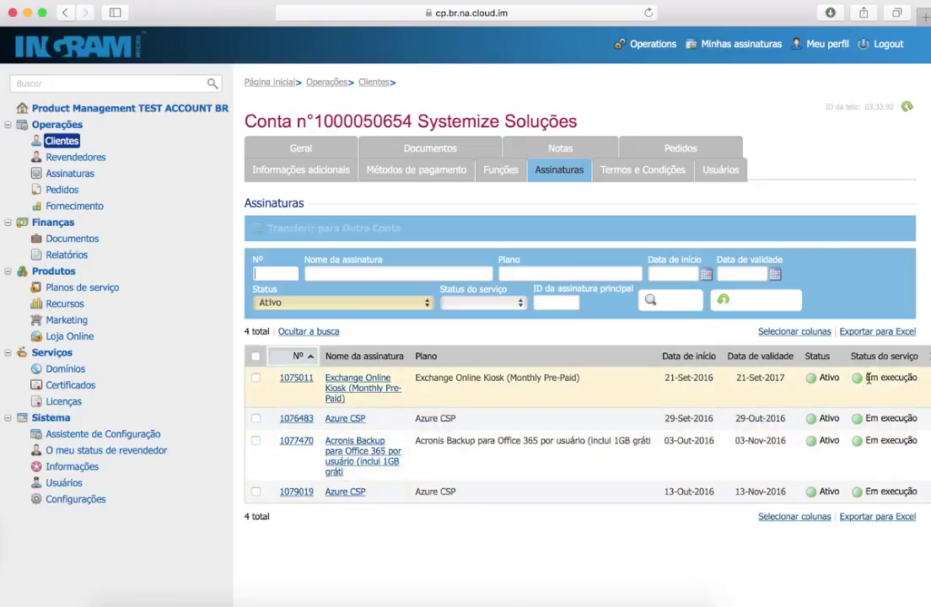
scroll(528, 470, "left", 1)
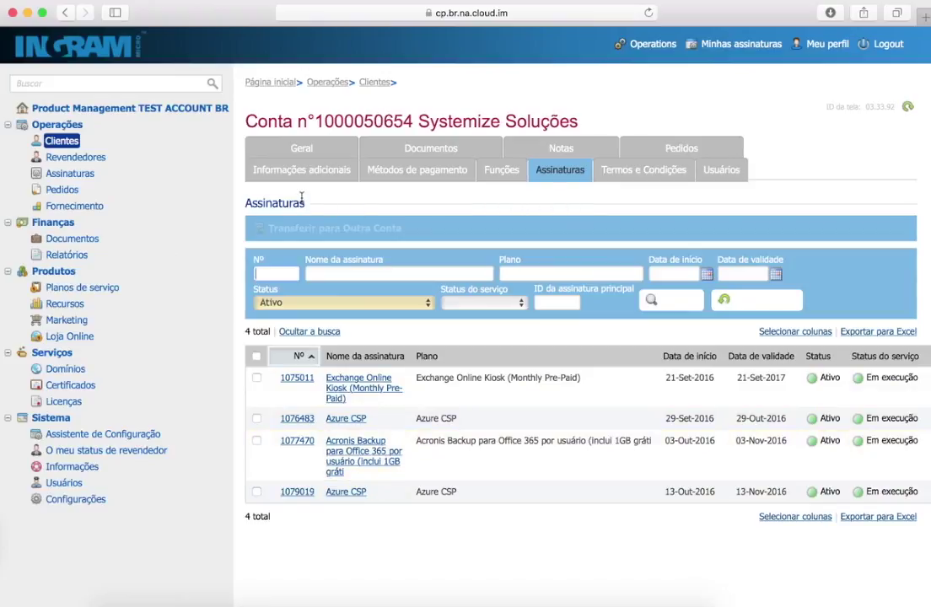
left_click(73, 256)
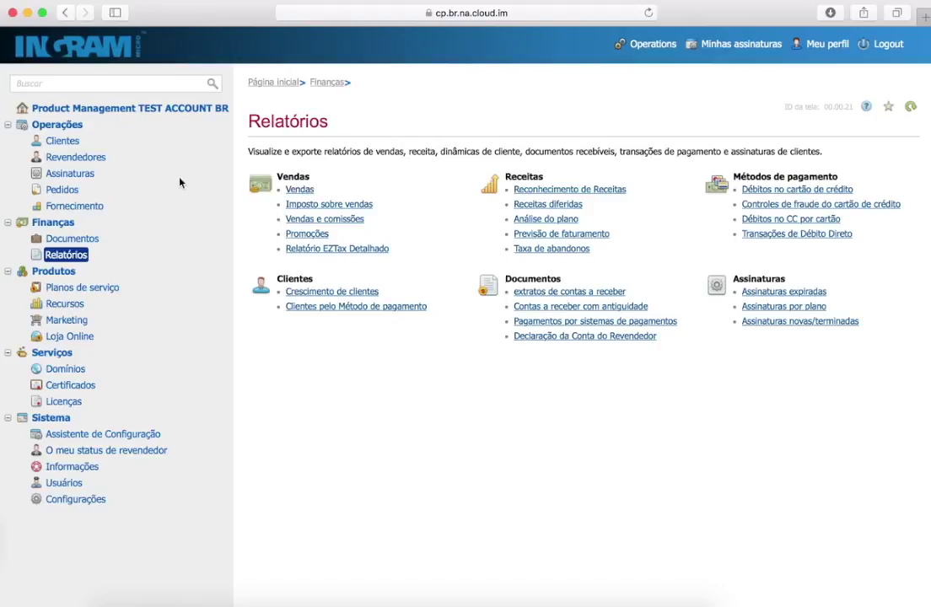
Log in to the Systemize Soluções customer's own control panel from the customers list and highlight the subscriber's name
left_click(65, 141)
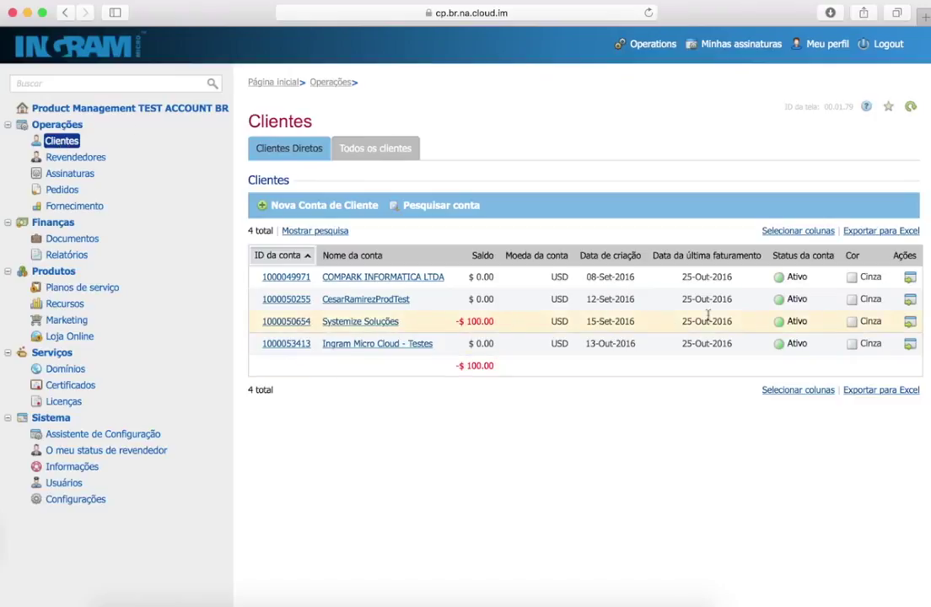
left_click(911, 324)
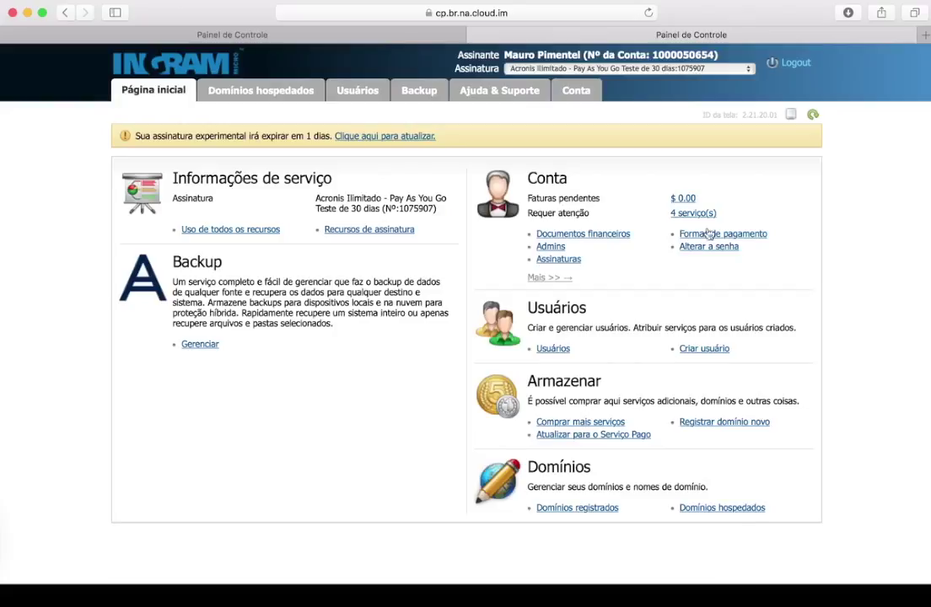
left_click(507, 55)
double_click(509, 55)
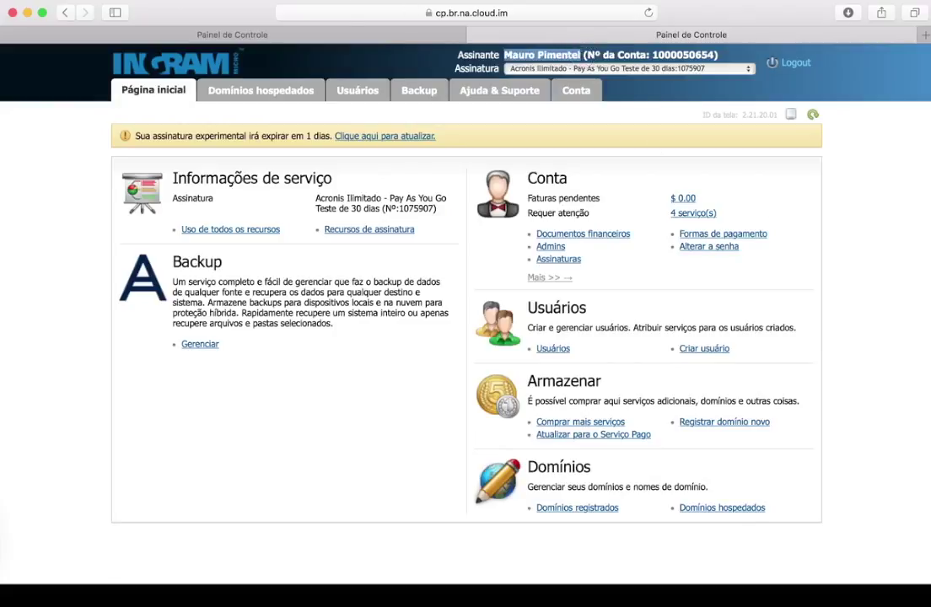
Check the reseller's customers list, return to the customer's control panel and open its choice of subscriptions
left_click(565, 33)
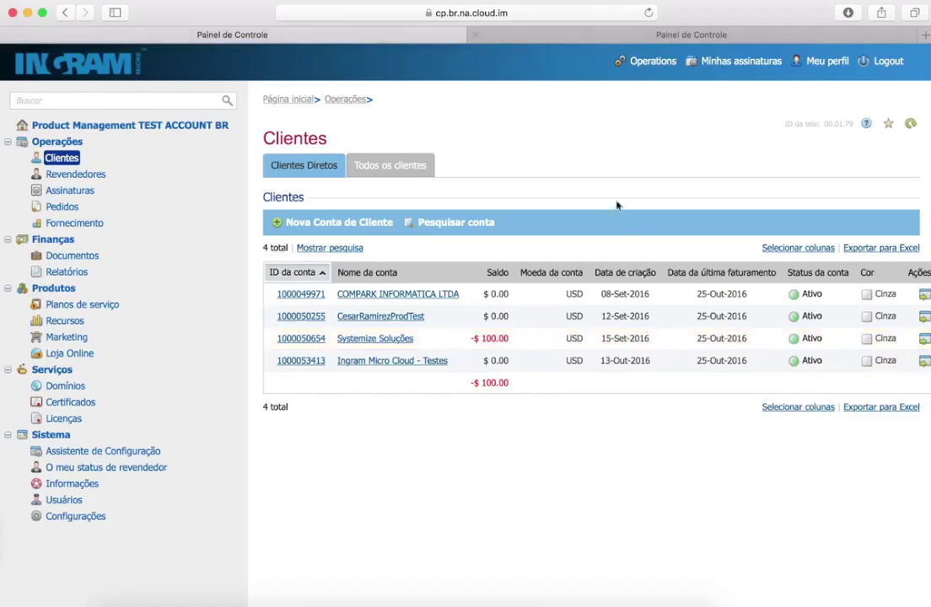
left_click(581, 37)
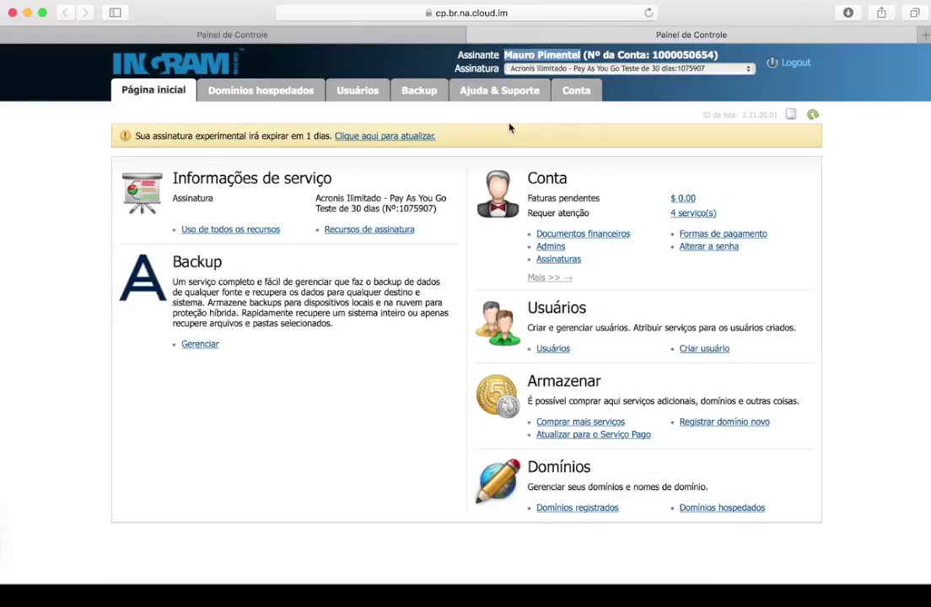
left_click(748, 71)
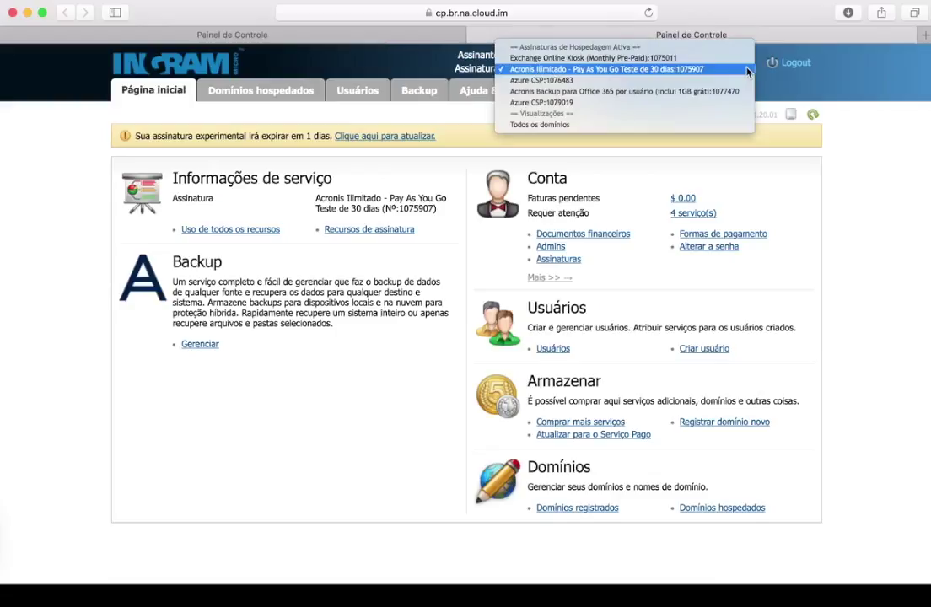